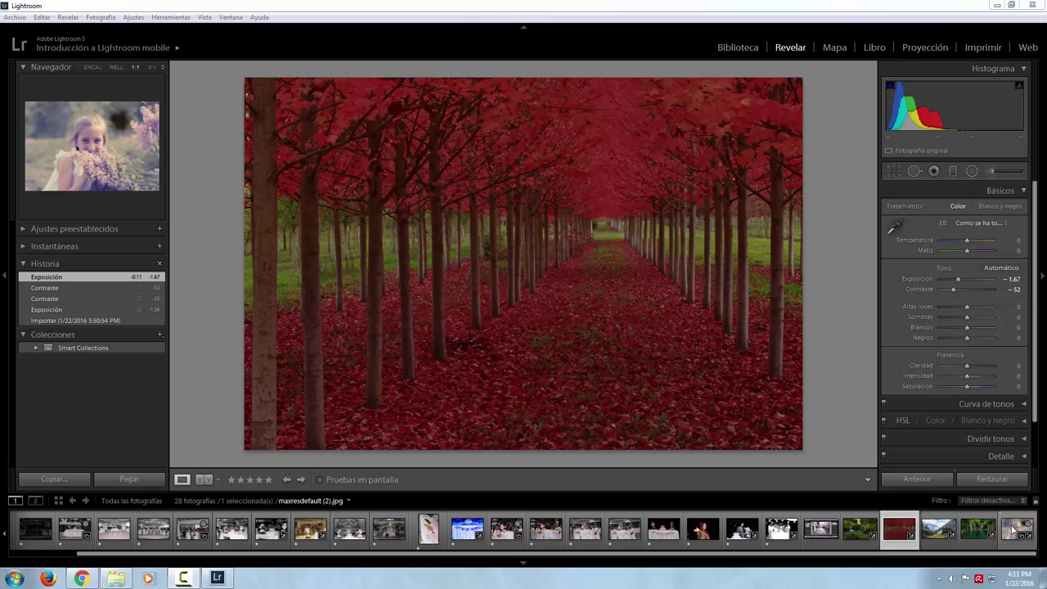
# Step: Switch to the side-by-side before/after view and pan both panes slightly
pyautogui.click(208, 478)
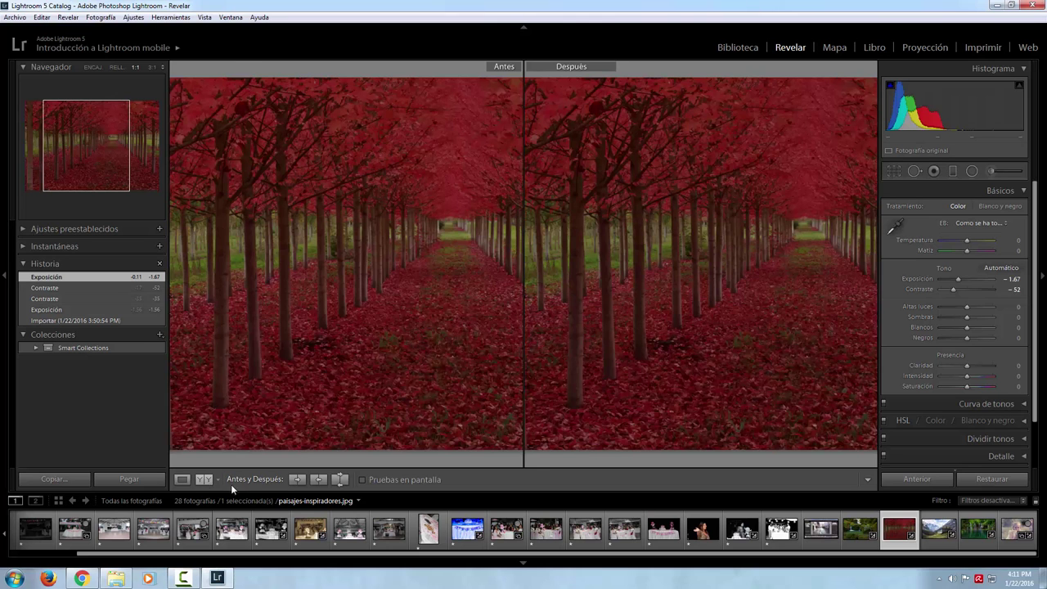
pyautogui.moveTo(638, 311); pyautogui.dragTo(620, 322)
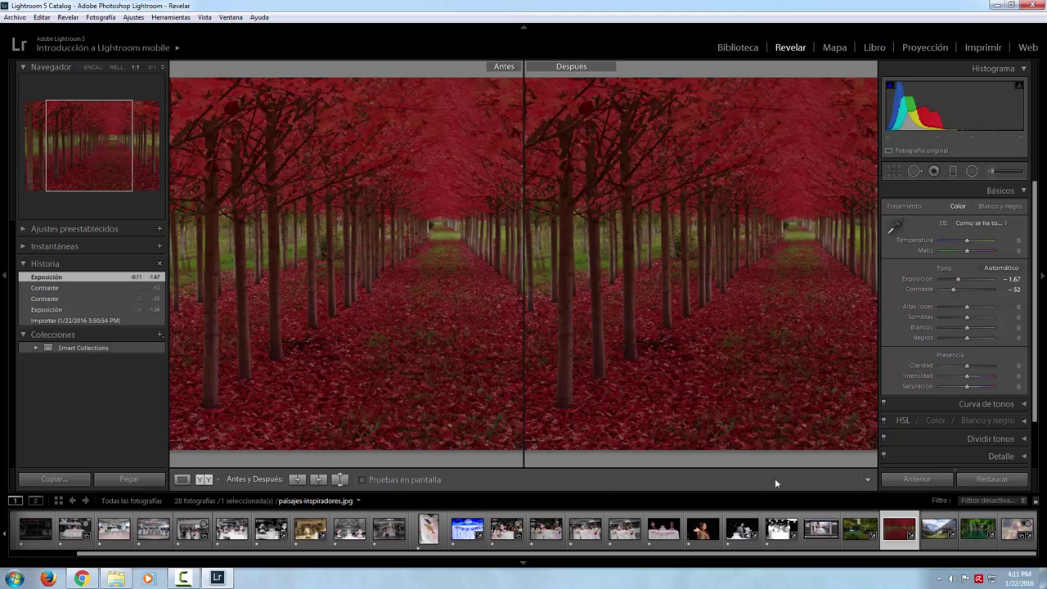
# Step: Enable Clasificación in the toolbar content list so star ratings show
pyautogui.click(868, 482)
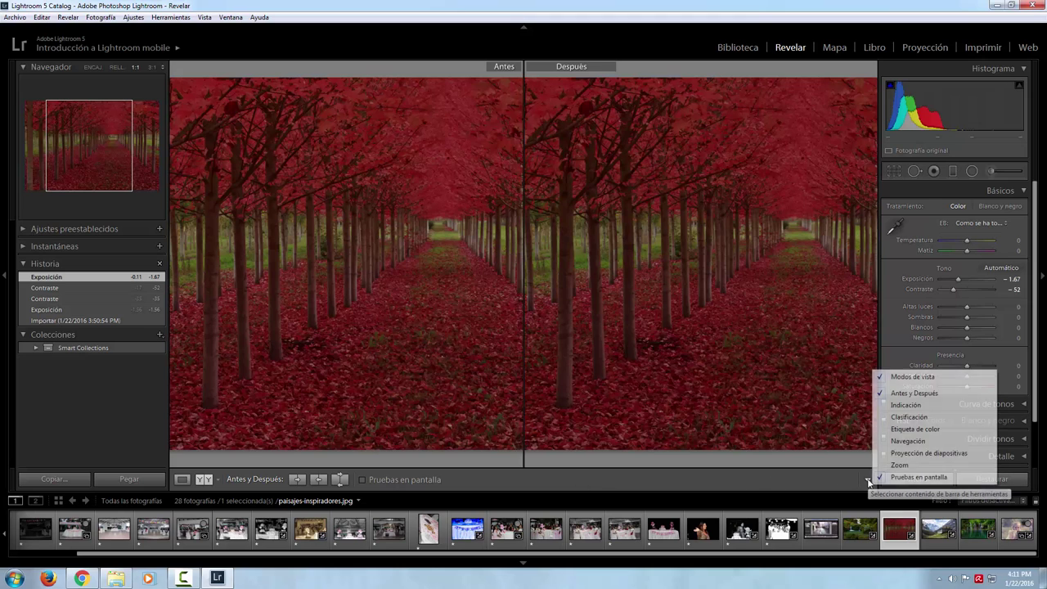
pyautogui.click(896, 417)
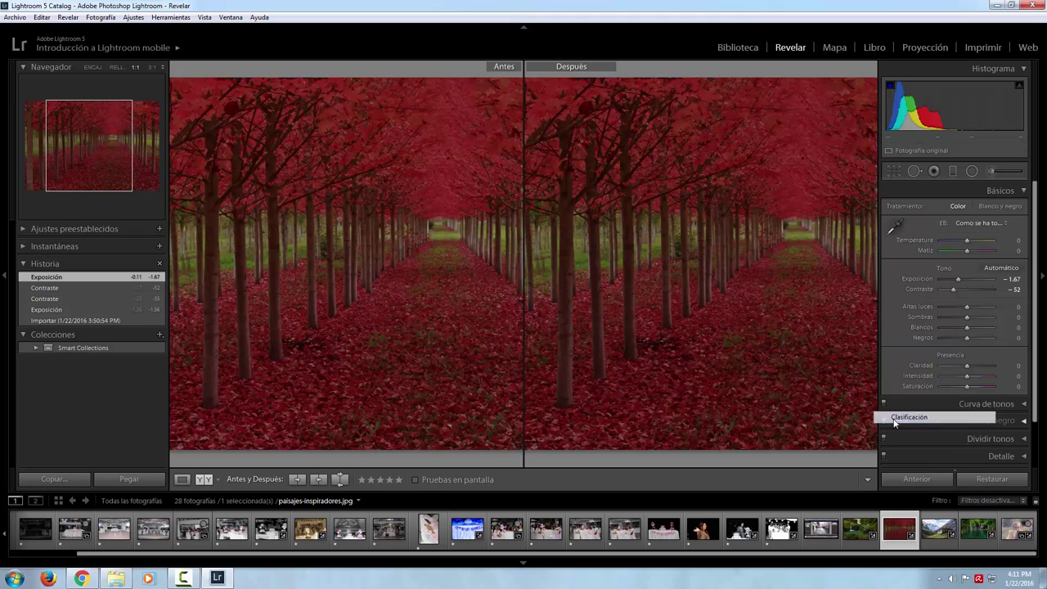
pyautogui.moveTo(939, 530)
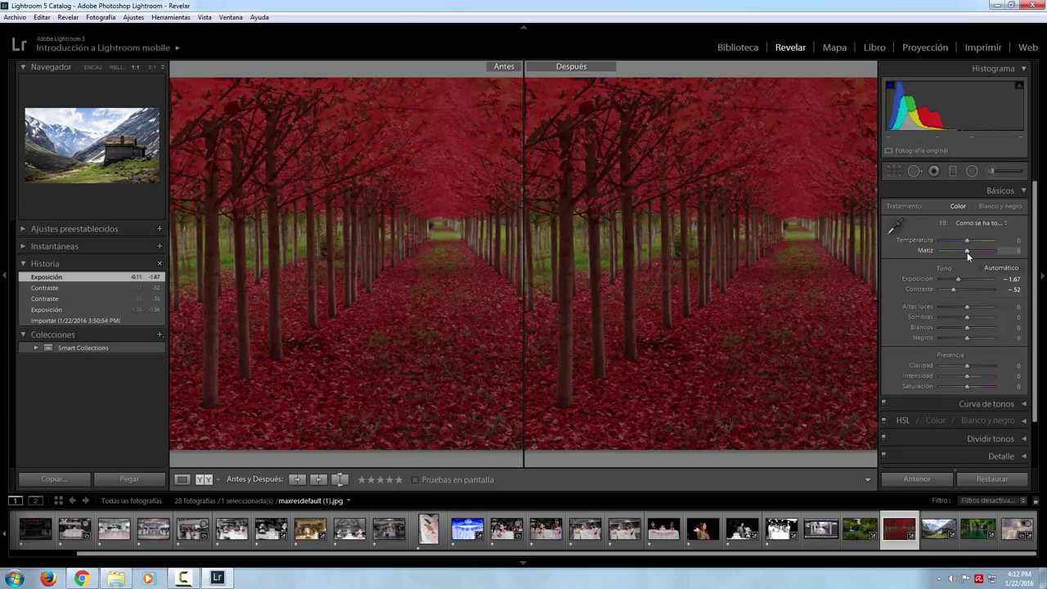
# Step: Sample a neutral spot with the WB eyedropper, giving Temperatura -17 and Matiz +3
pyautogui.click(898, 227)
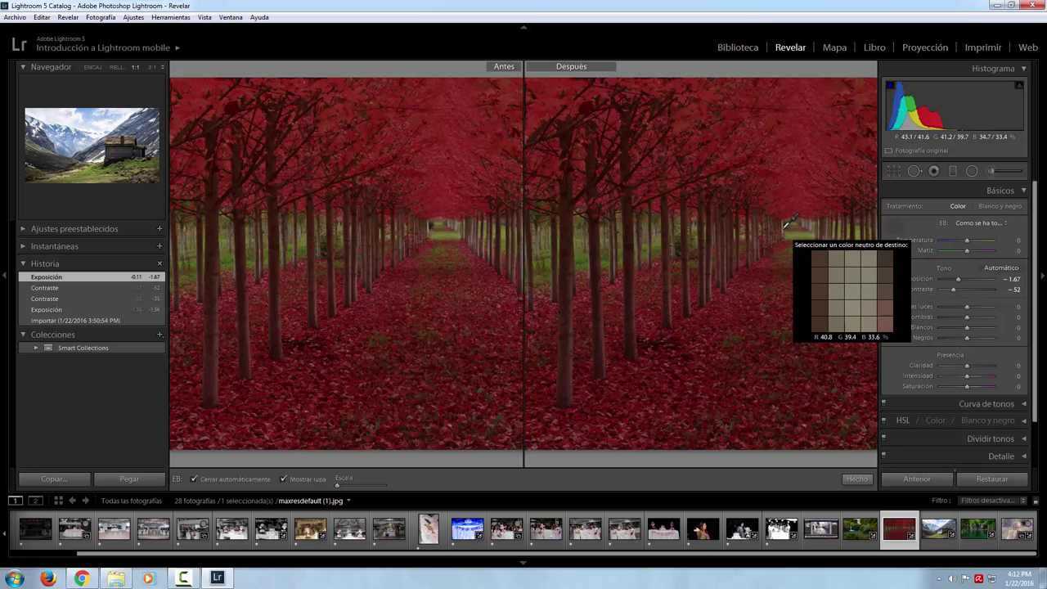
pyautogui.click(783, 228)
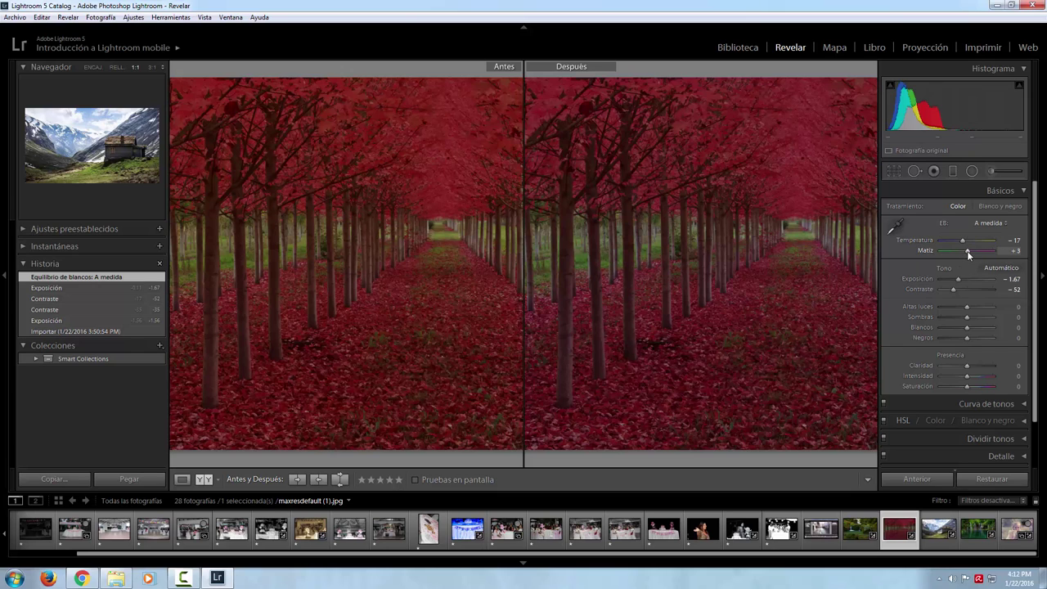
# Step: Resample white balance with the eyedropper, then warm Temperatura to -21 with Matiz -46
pyautogui.click(896, 227)
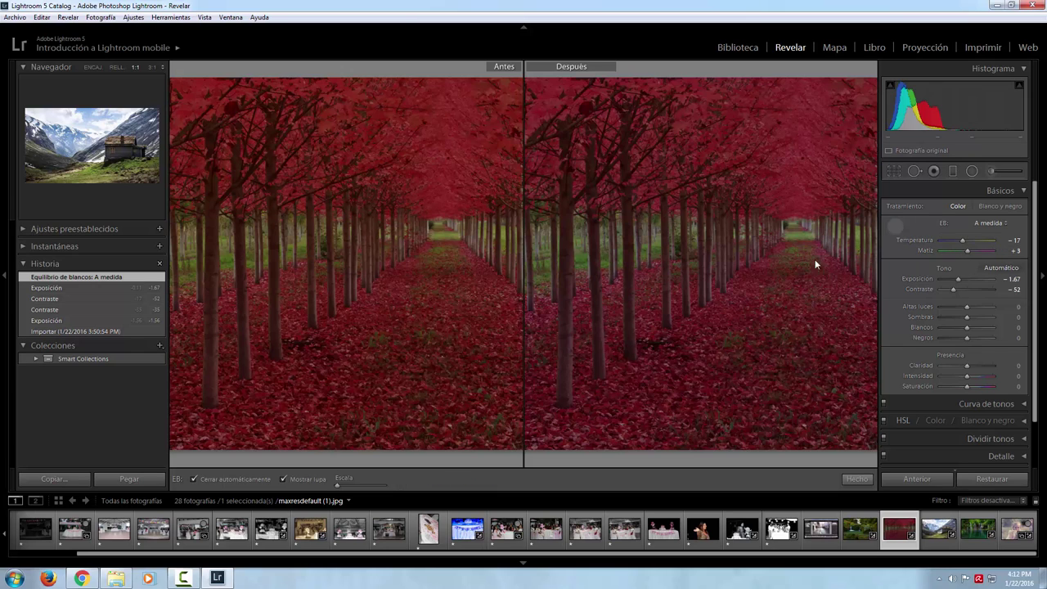
pyautogui.click(782, 302)
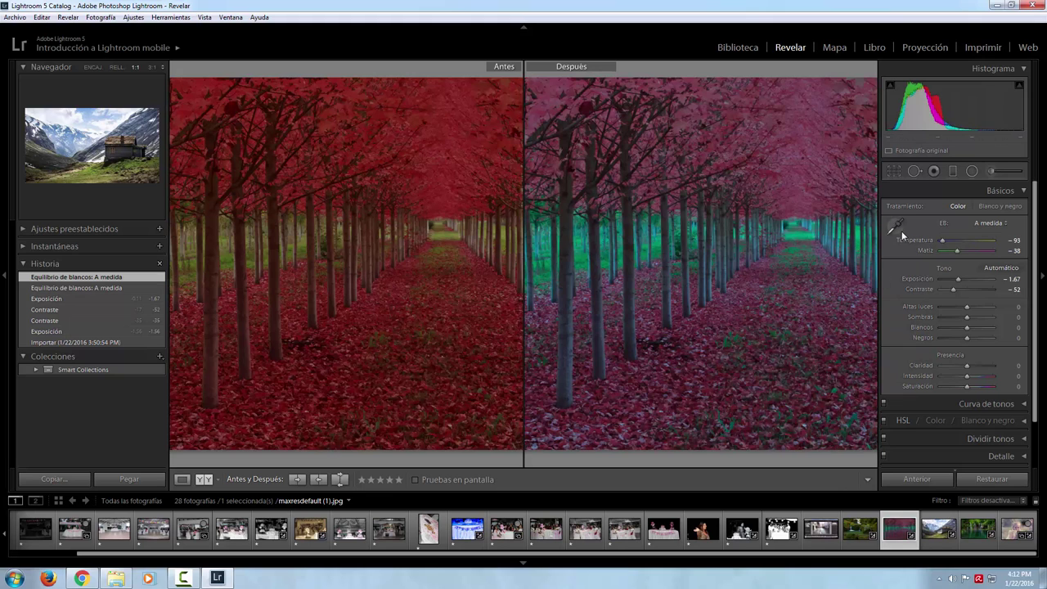
pyautogui.click(822, 215)
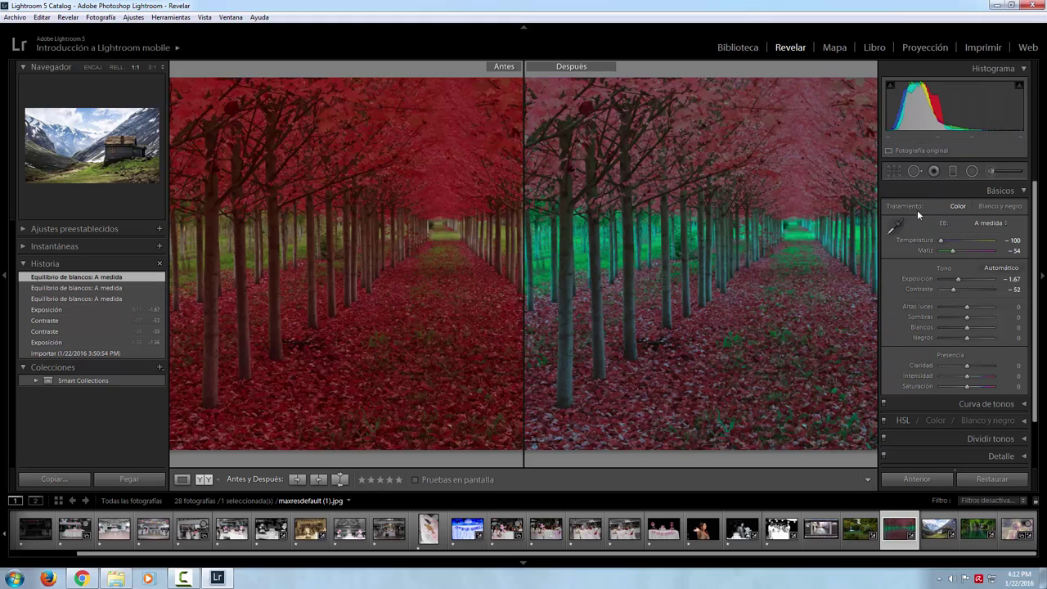
pyautogui.click(896, 225)
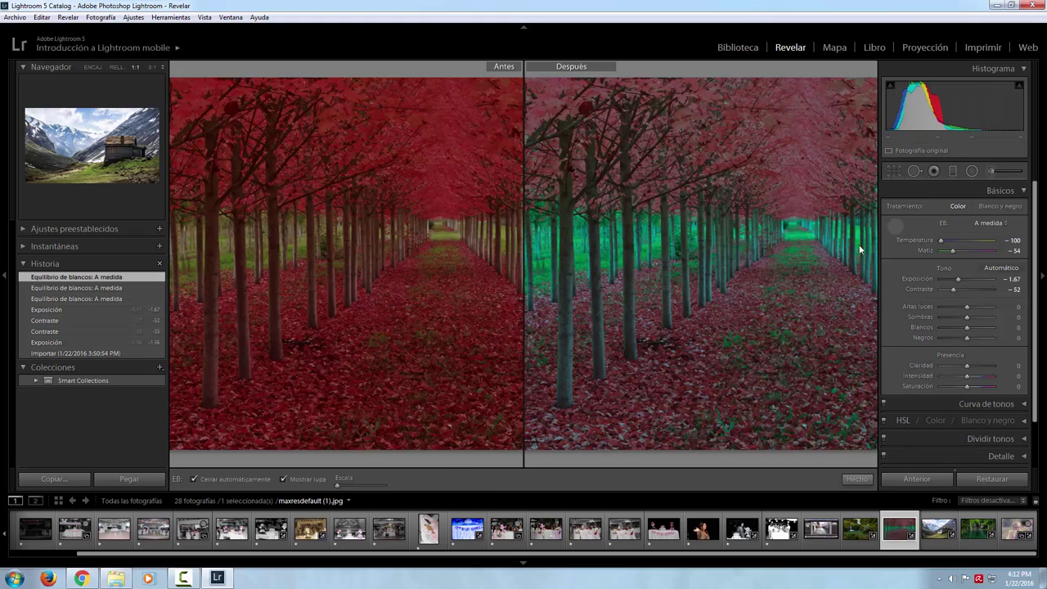
pyautogui.click(769, 304)
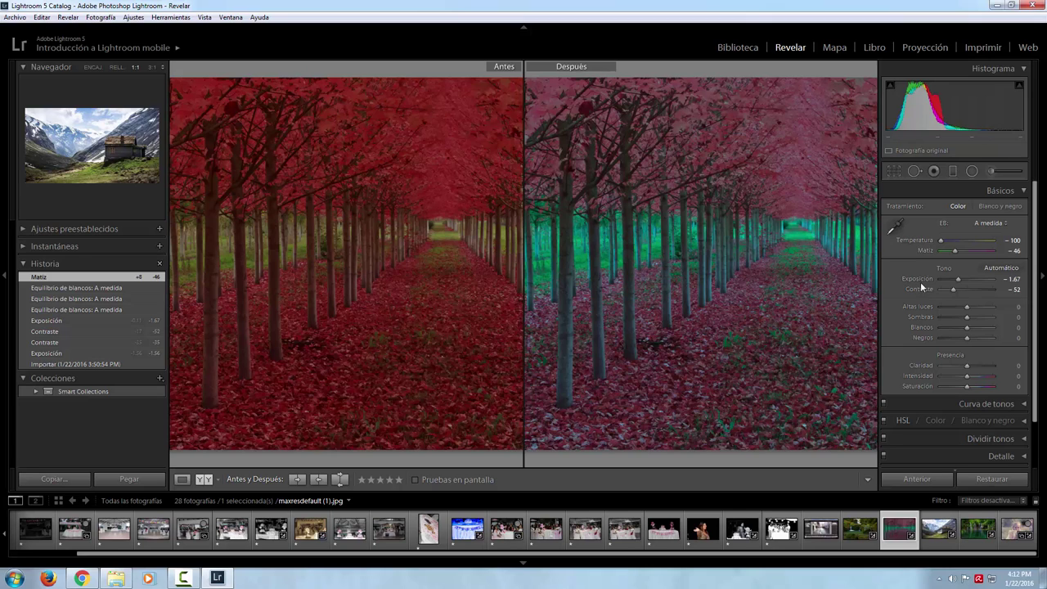
pyautogui.moveTo(941, 240); pyautogui.dragTo(961, 239)
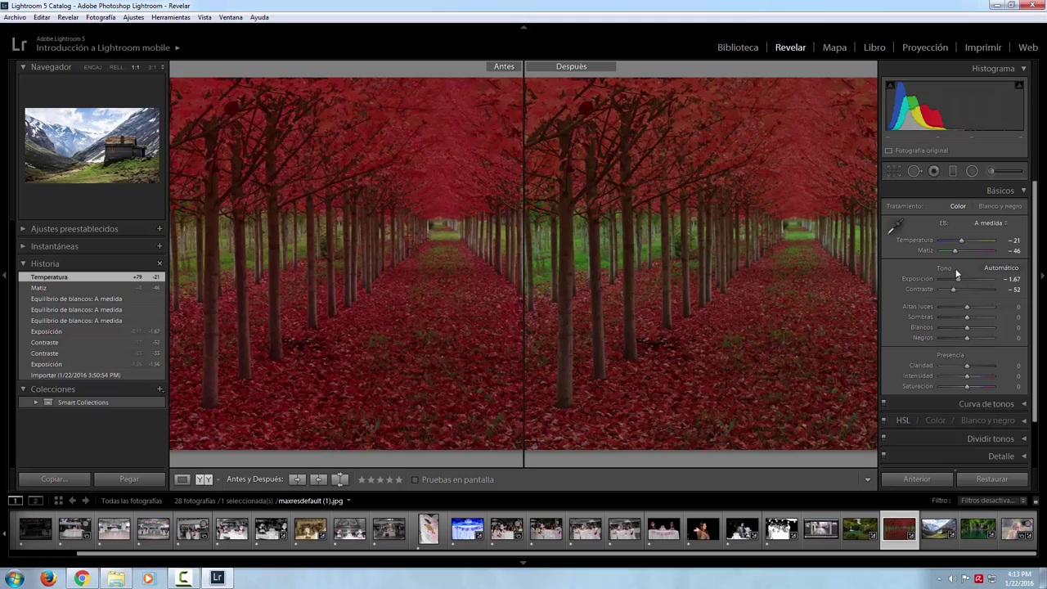
# Step: Reset Exposición and raise it to +0.10, then lift Contraste to -25
pyautogui.doubleClick(957, 278)
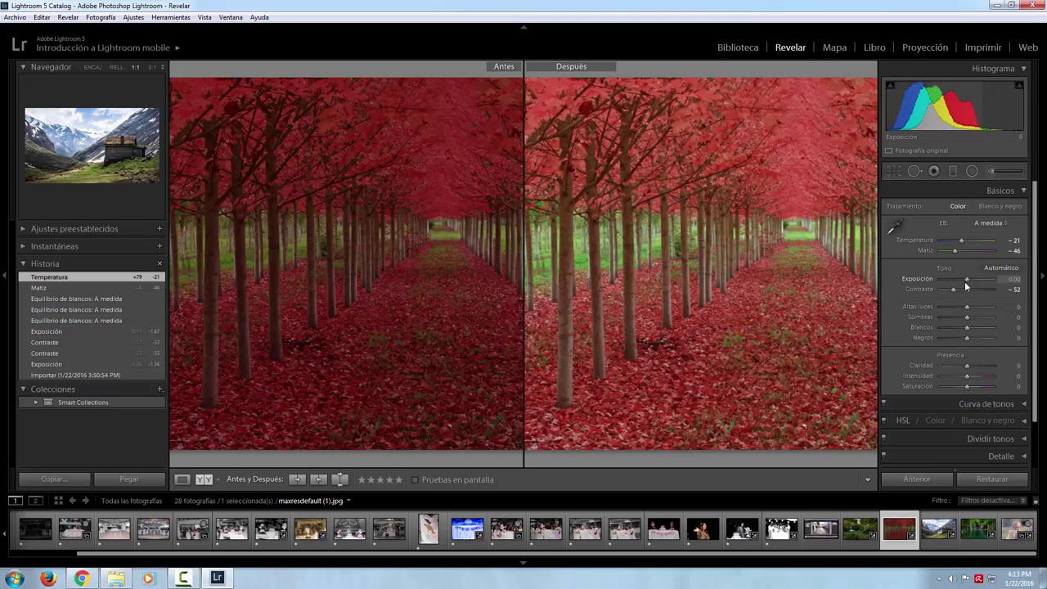
pyautogui.moveTo(965, 282); pyautogui.dragTo(966, 283)
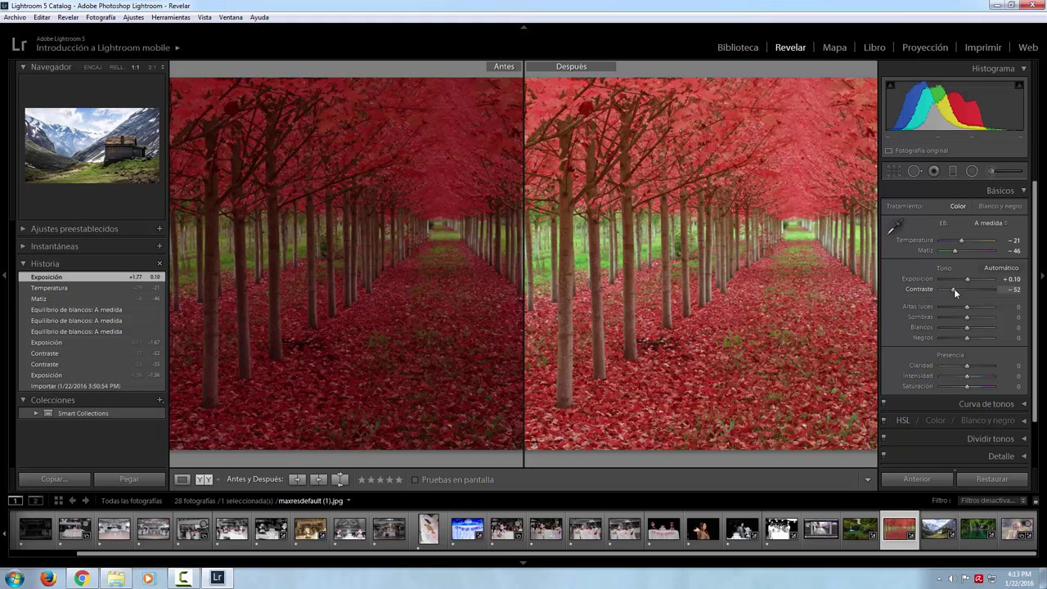
pyautogui.moveTo(953, 288); pyautogui.dragTo(961, 289)
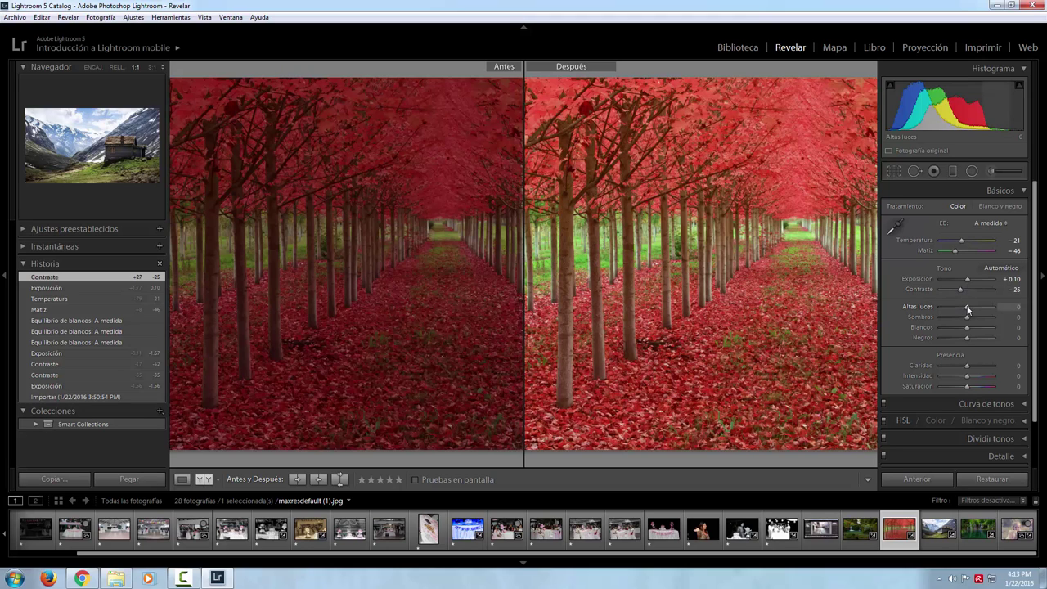
# Step: Adjust the Básicos tone sliders to Highlights +50, Shadows -67, Whites +69, Blacks -56
pyautogui.moveTo(968, 309); pyautogui.dragTo(978, 309)
pyautogui.moveTo(977, 309); pyautogui.dragTo(949, 317)
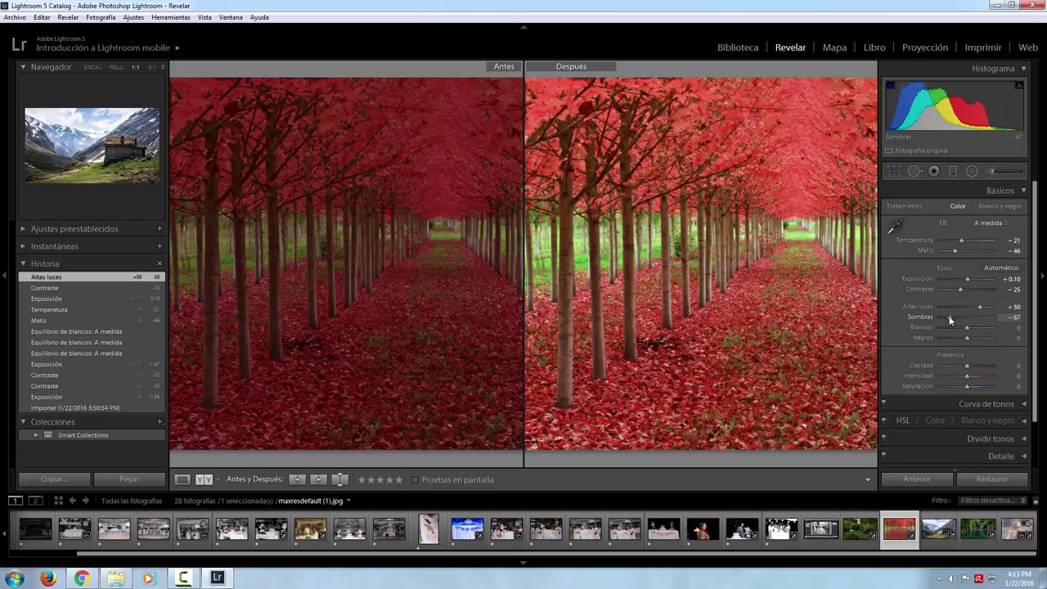
pyautogui.moveTo(949, 315); pyautogui.dragTo(949, 315)
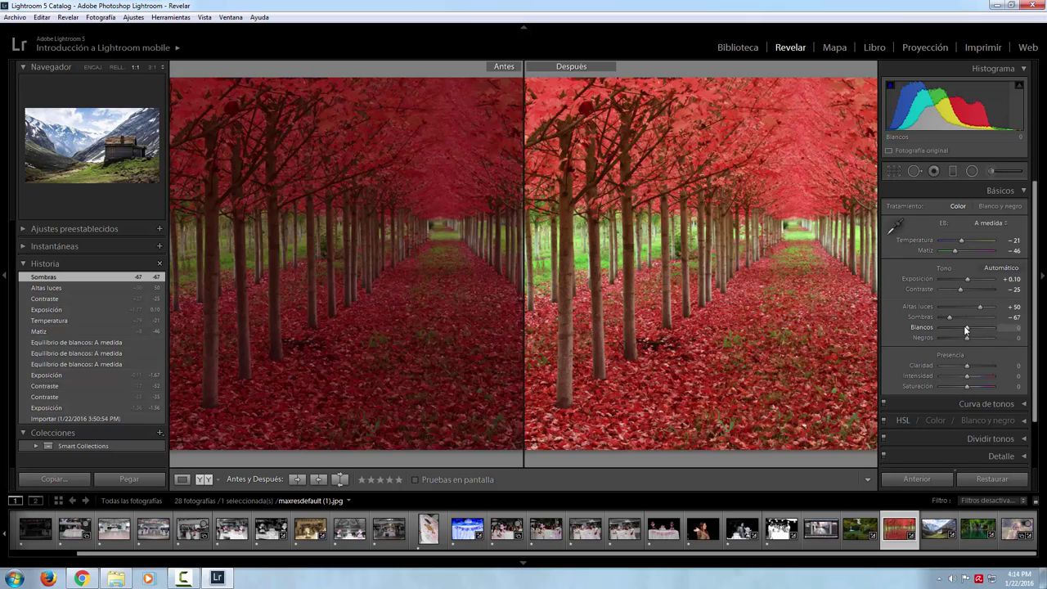
pyautogui.moveTo(967, 328); pyautogui.dragTo(986, 330)
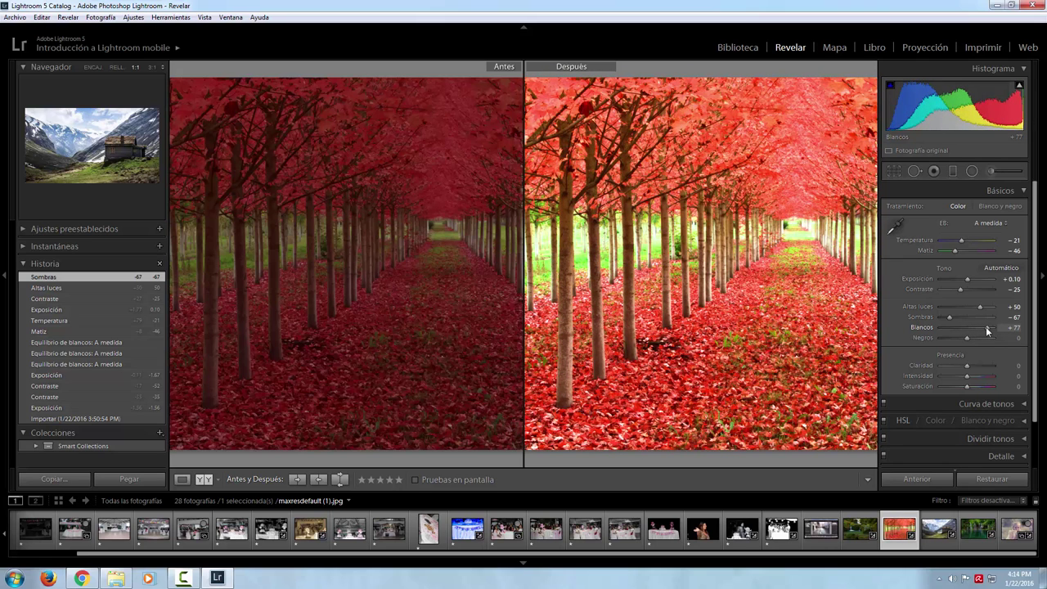
pyautogui.moveTo(986, 327); pyautogui.dragTo(952, 331)
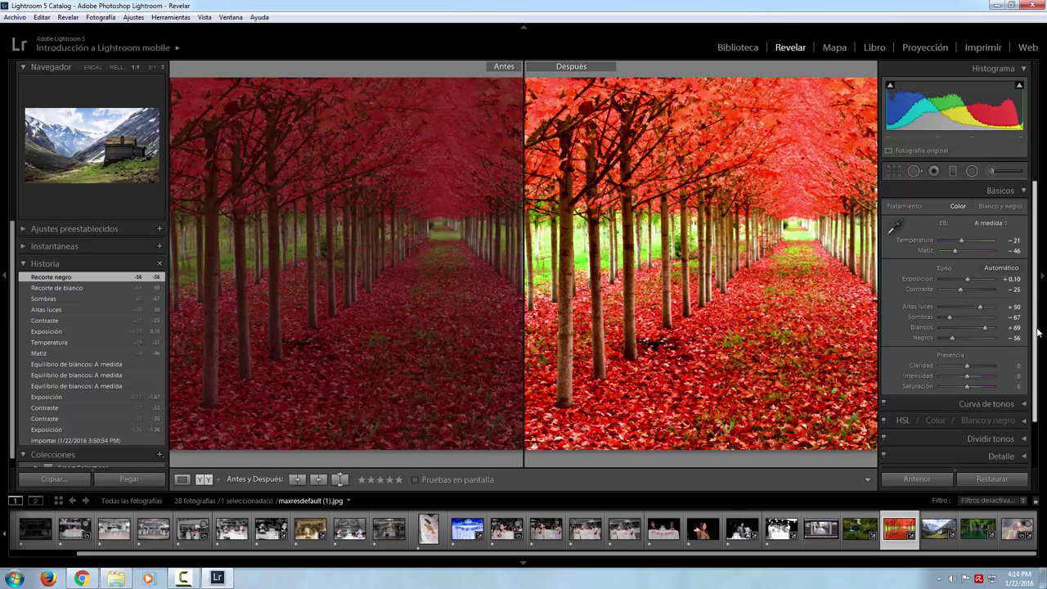
# Step: Set the Presencia sliders to Claridad +10, Intensidad -23 and Saturación +4
pyautogui.scroll(-2, 1006, 343)
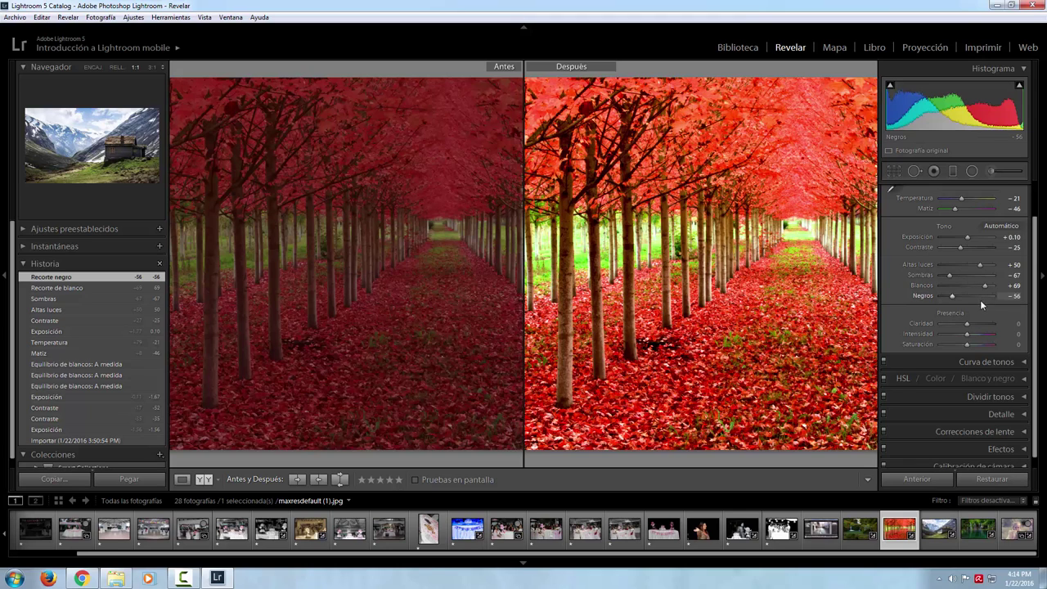
pyautogui.moveTo(972, 325)
pyautogui.mouseDown()
pyautogui.moveTo(963, 344)
pyautogui.moveTo(974, 342)
pyautogui.moveTo(957, 339)
pyautogui.moveTo(972, 345)
pyautogui.moveTo(969, 325)
pyautogui.mouseUp()
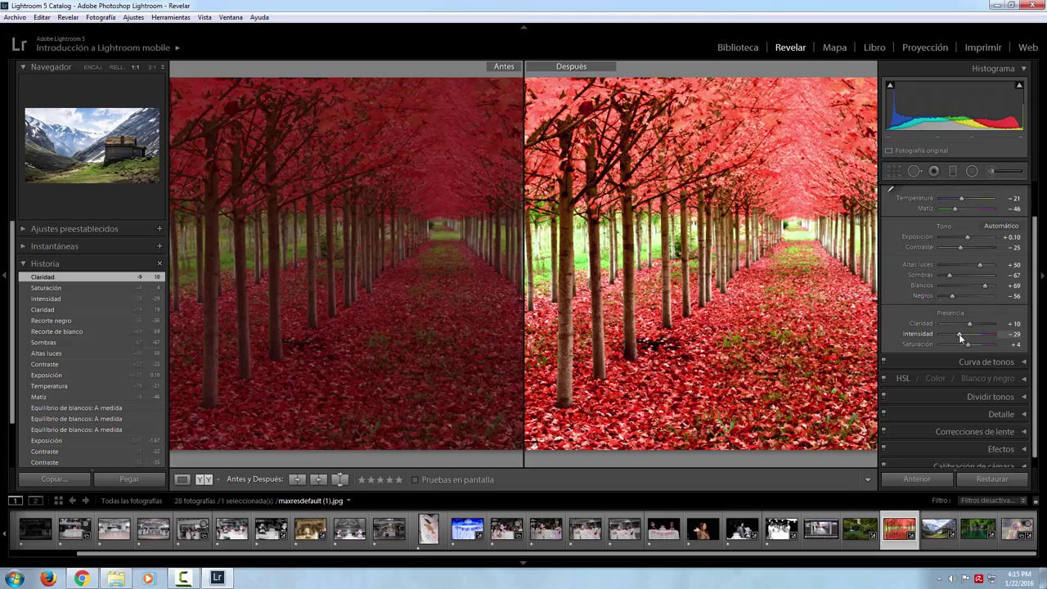
pyautogui.moveTo(961, 336); pyautogui.dragTo(963, 335)
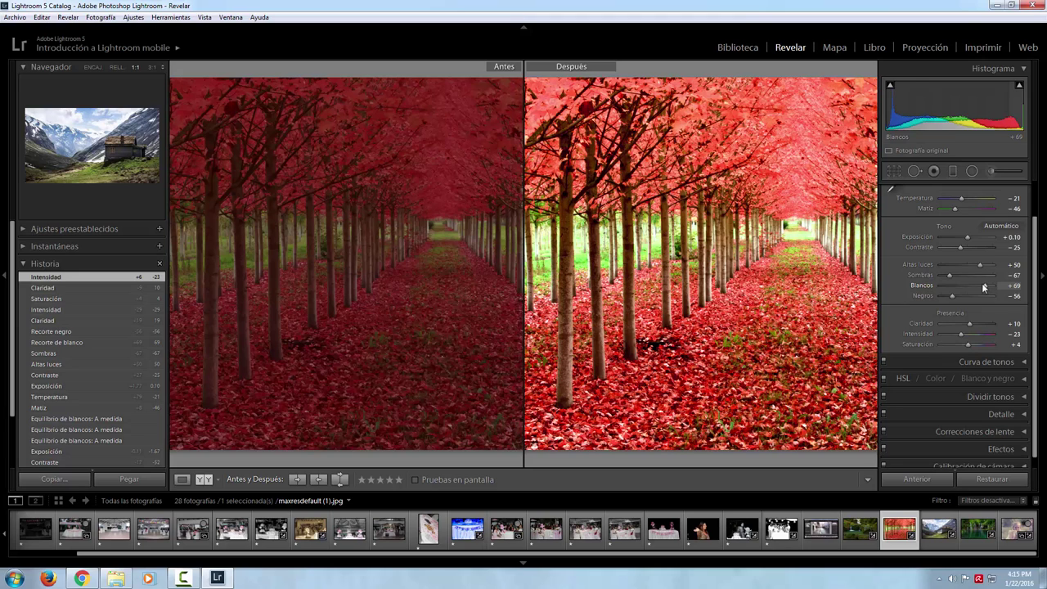
# Step: Pull Altas luces down to +27 and lift Sombras to -54
pyautogui.moveTo(973, 264); pyautogui.dragTo(954, 276)
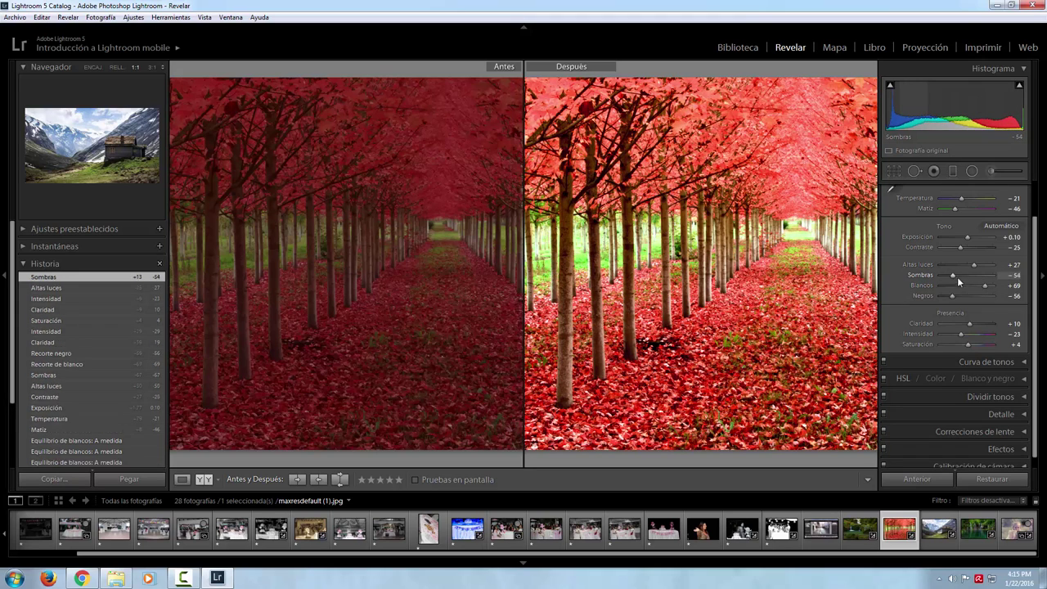